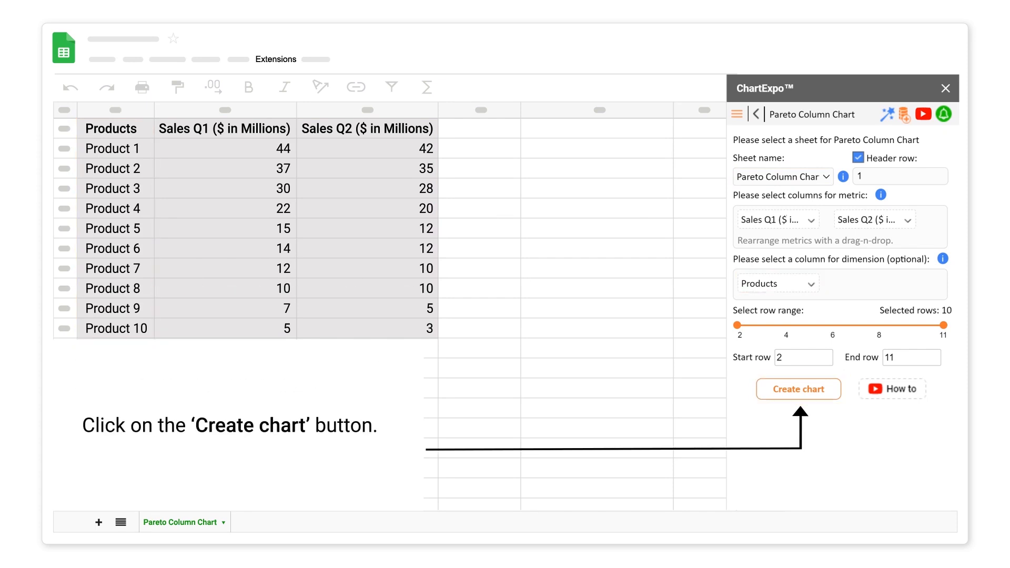
Start a Pareto Column Chart in ChartExpo and choose the Pareto Column Chart sheet as its data source.
left_click(798, 390)
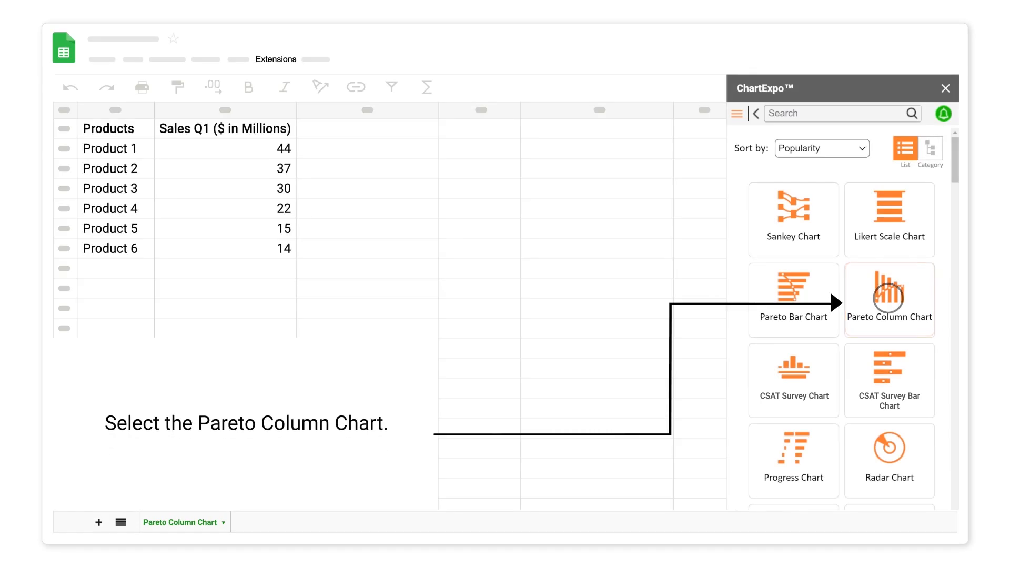
left_click(877, 292)
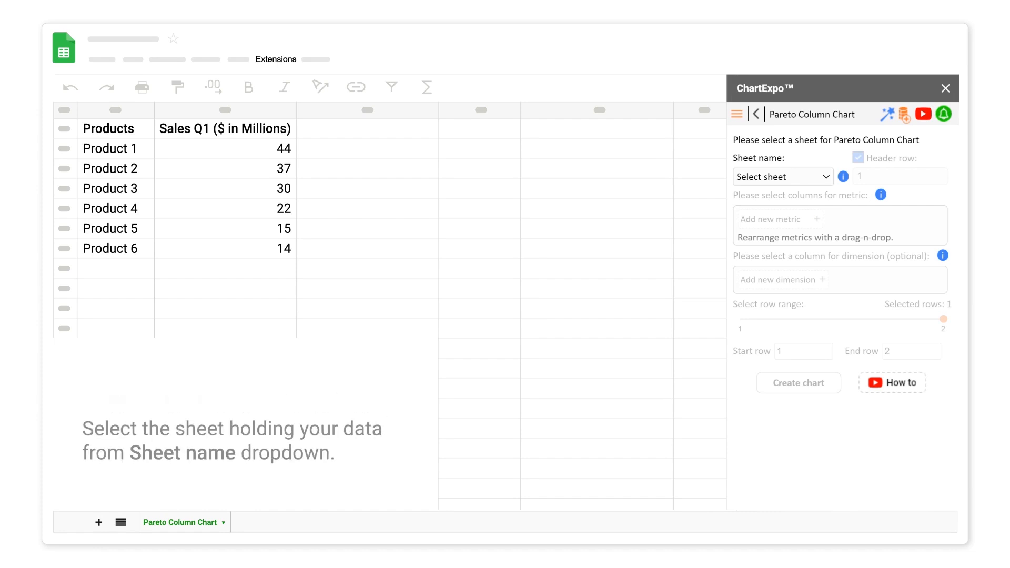
left_click(826, 177)
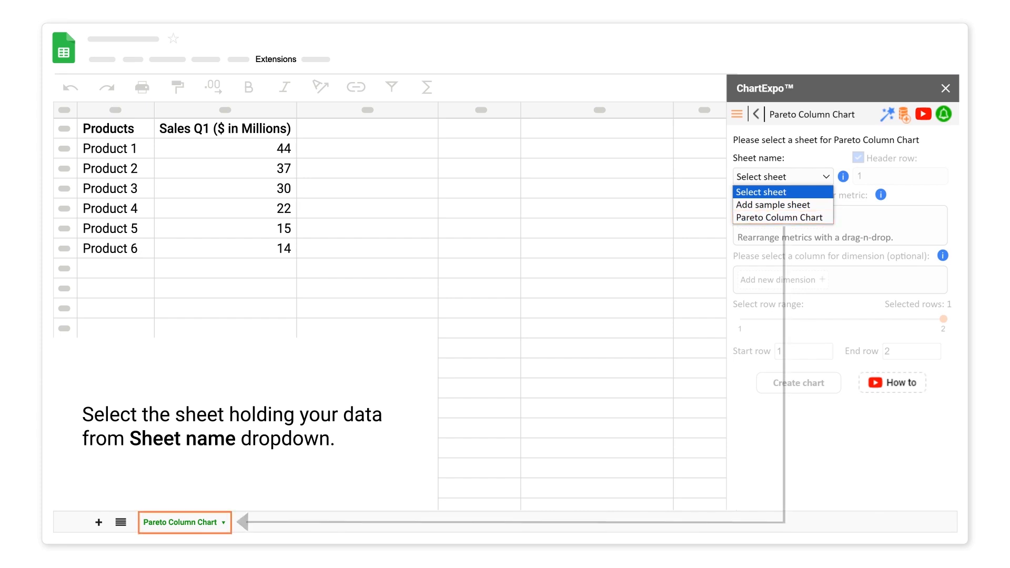
left_click(779, 217)
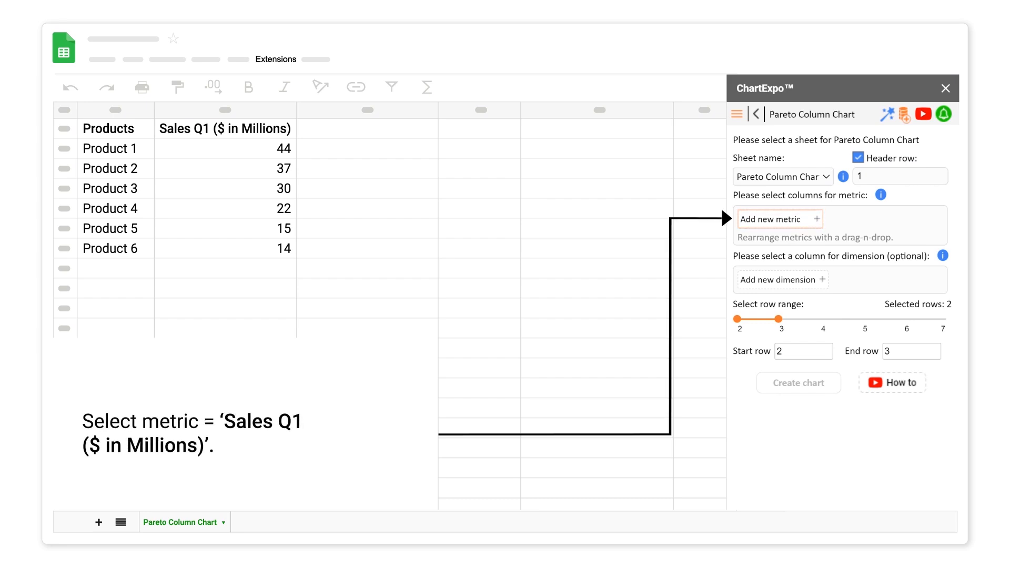
Add Sales Q1 ($ in Millions) as the metric and Products as the dimension.
left_click(809, 219)
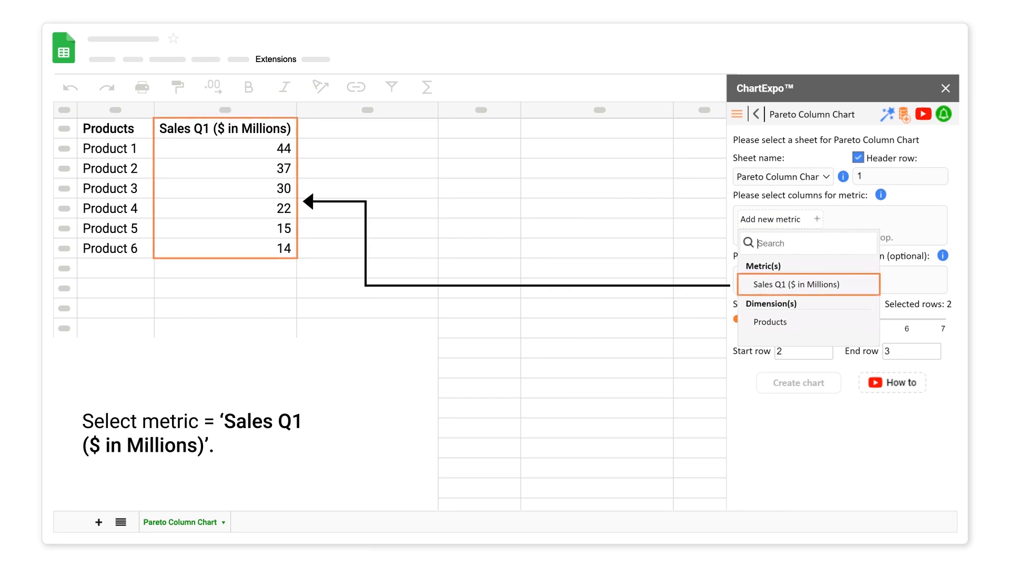
left_click(788, 283)
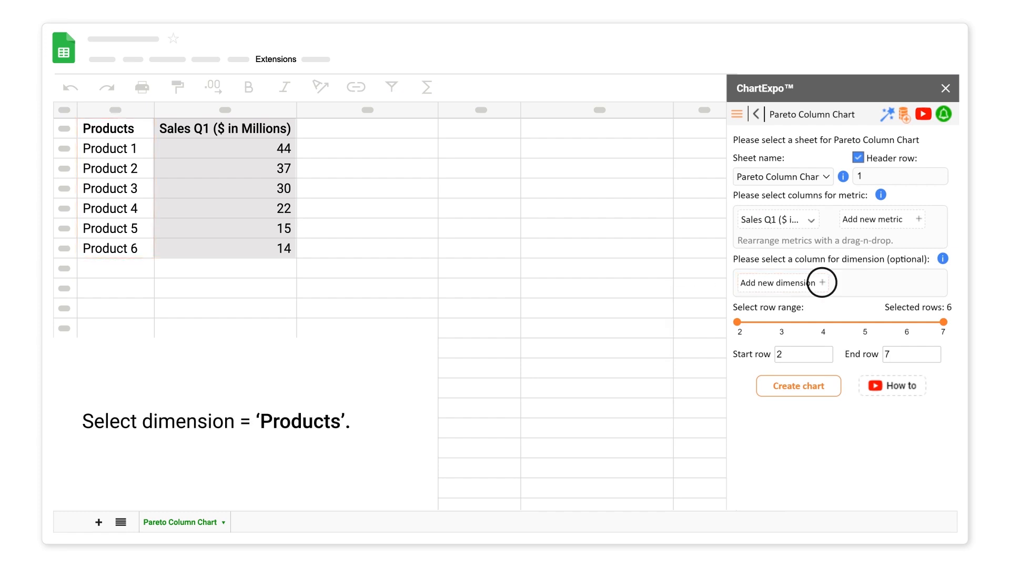
left_click(822, 282)
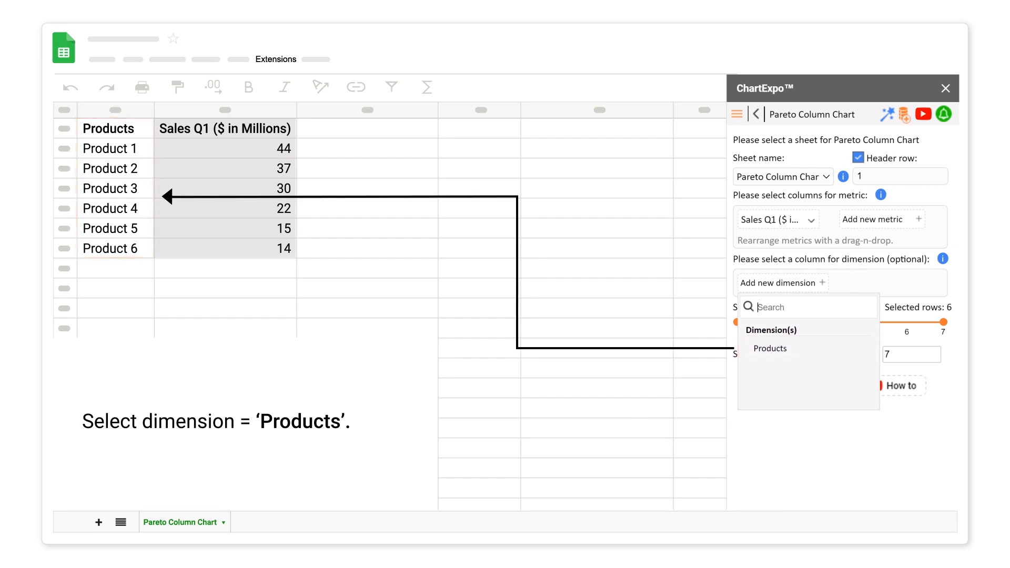
left_click(776, 349)
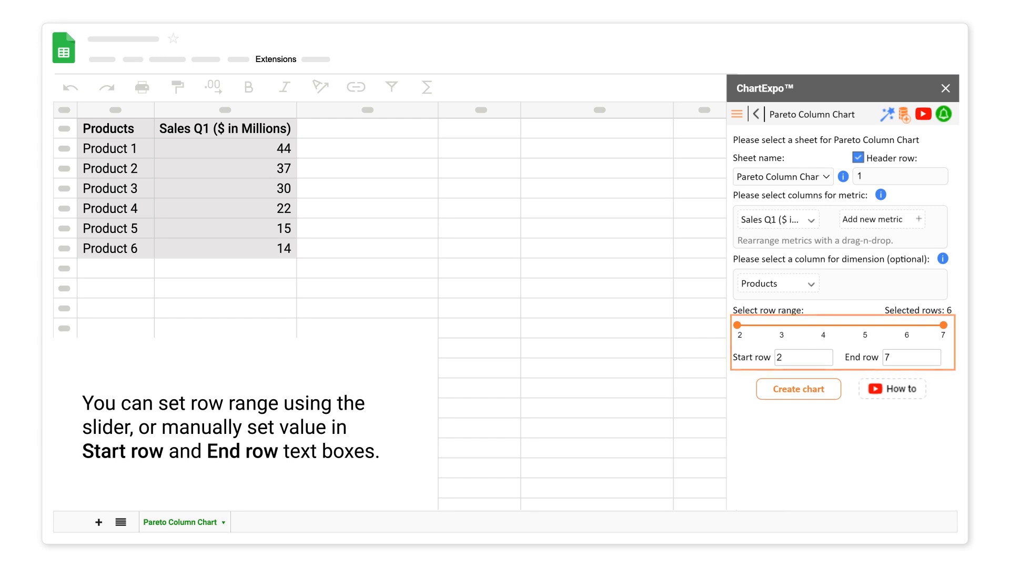
Set the row range to cover rows 2 through 7 and create the chart.
left_click(779, 325)
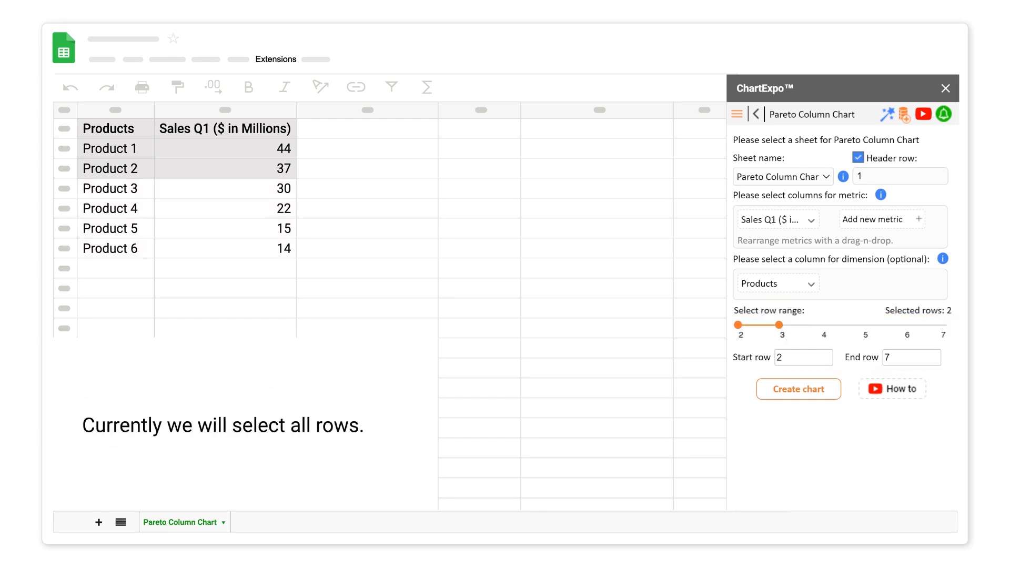
left_click(943, 325)
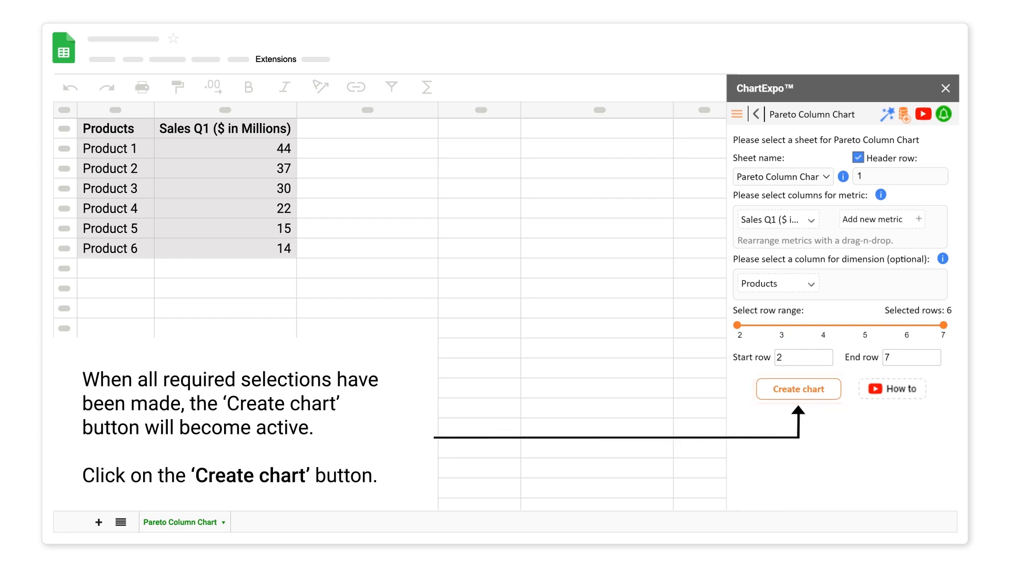
left_click(798, 389)
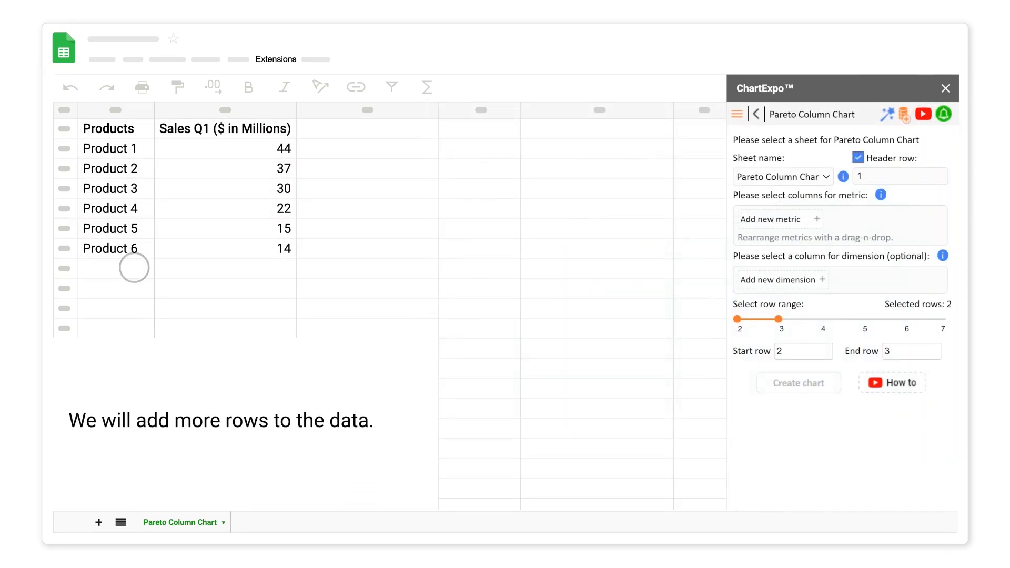
Extend the data with Products 7 to 10 and re-add Sales Q1 ($ in Millions) as the metric.
left_click(134, 268)
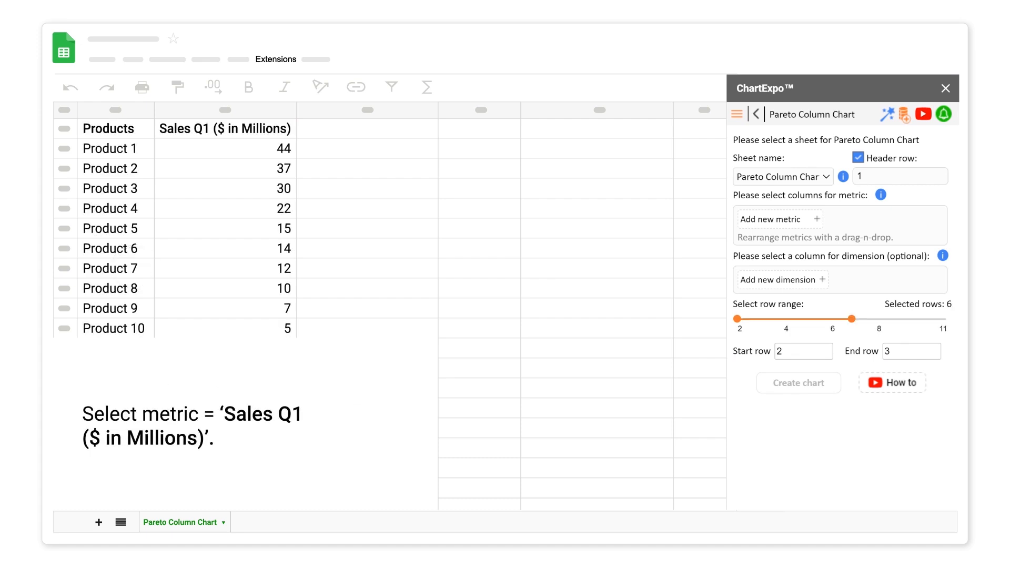
left_click(816, 219)
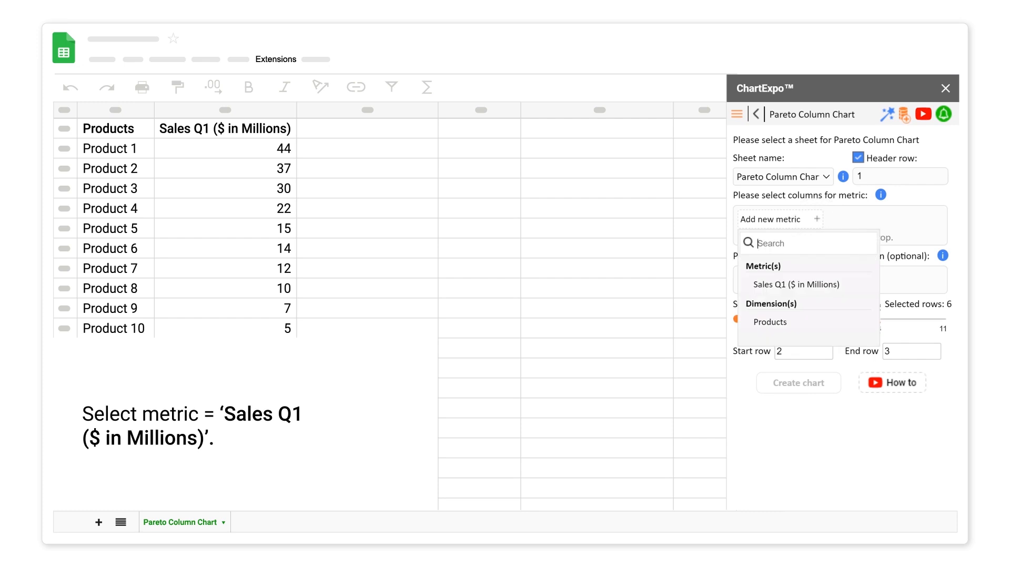
left_click(789, 284)
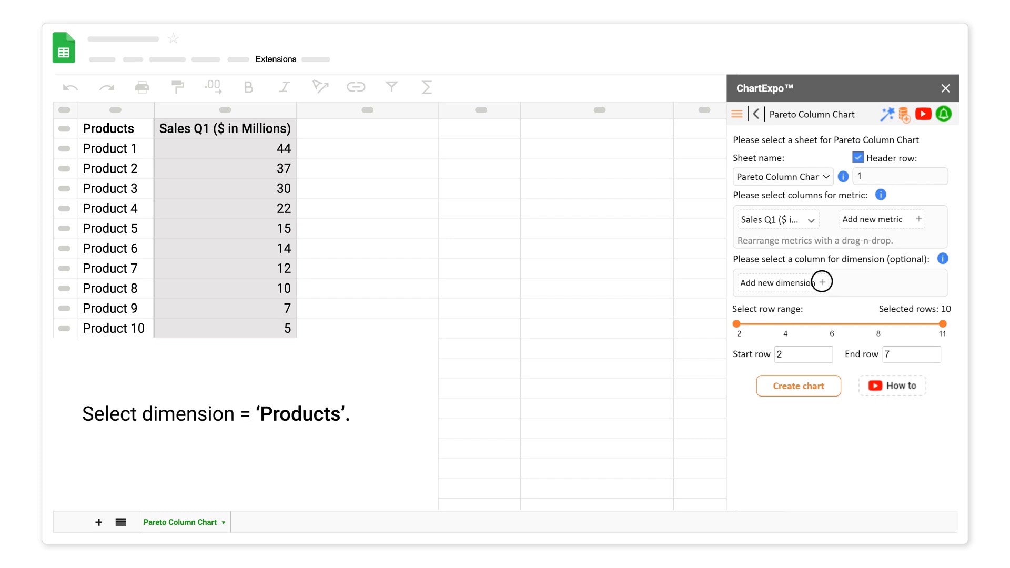
Set Products as the dimension and create the chart from all ten rows.
left_click(821, 281)
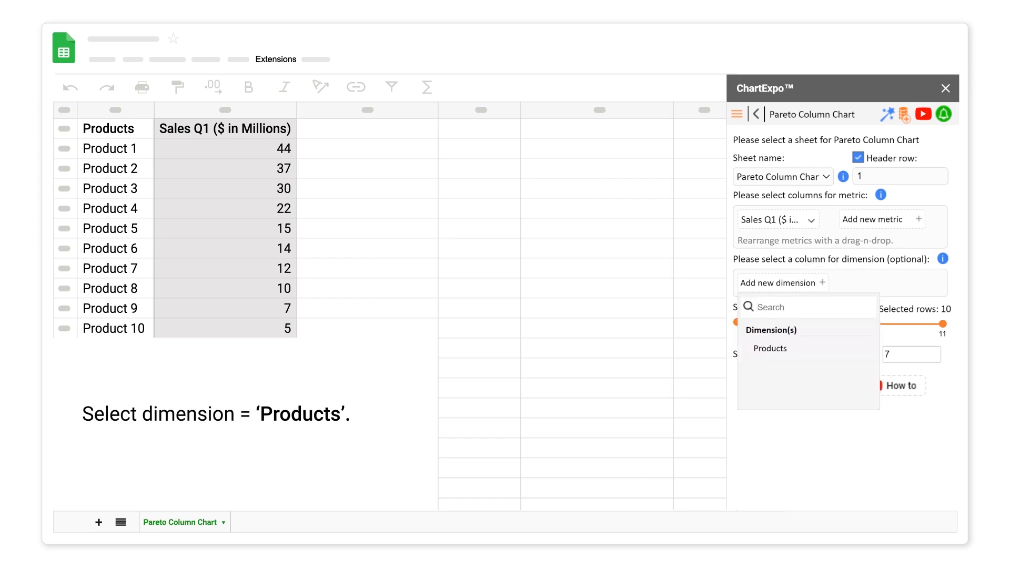
left_click(770, 348)
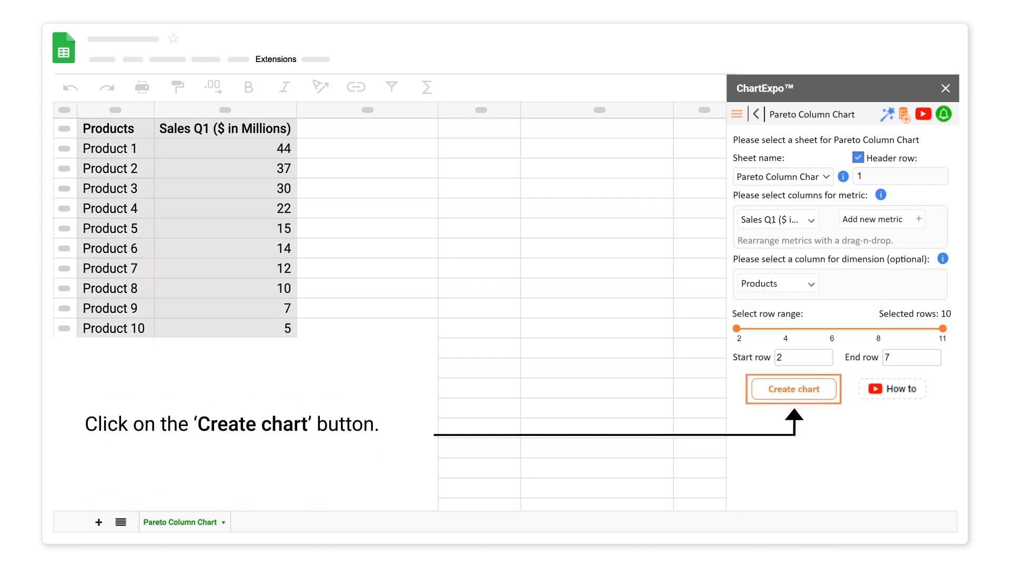
left_click(796, 389)
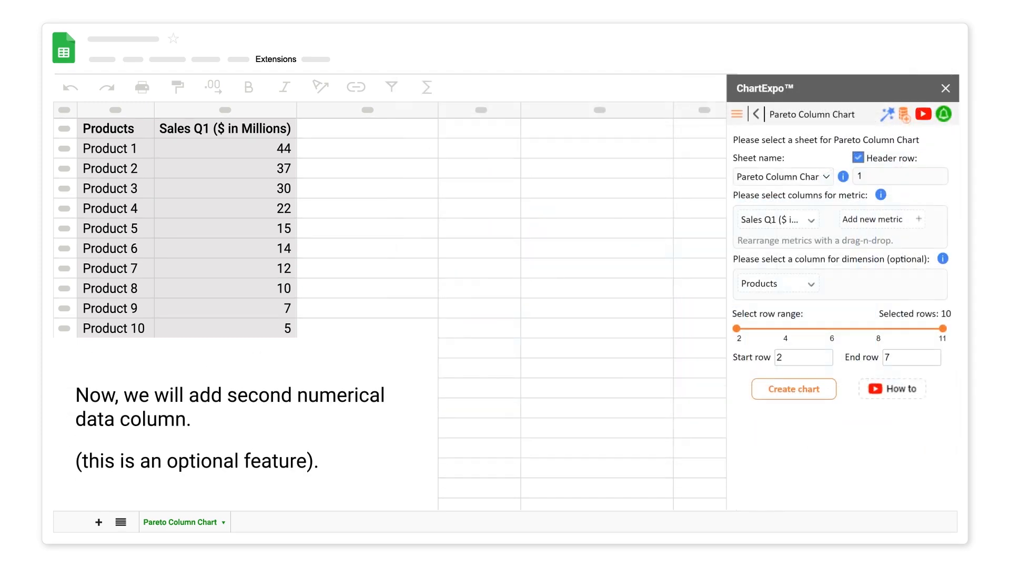
Add Sales Q2 ($ in Millions) as a second metric and create the chart again.
left_click(372, 128)
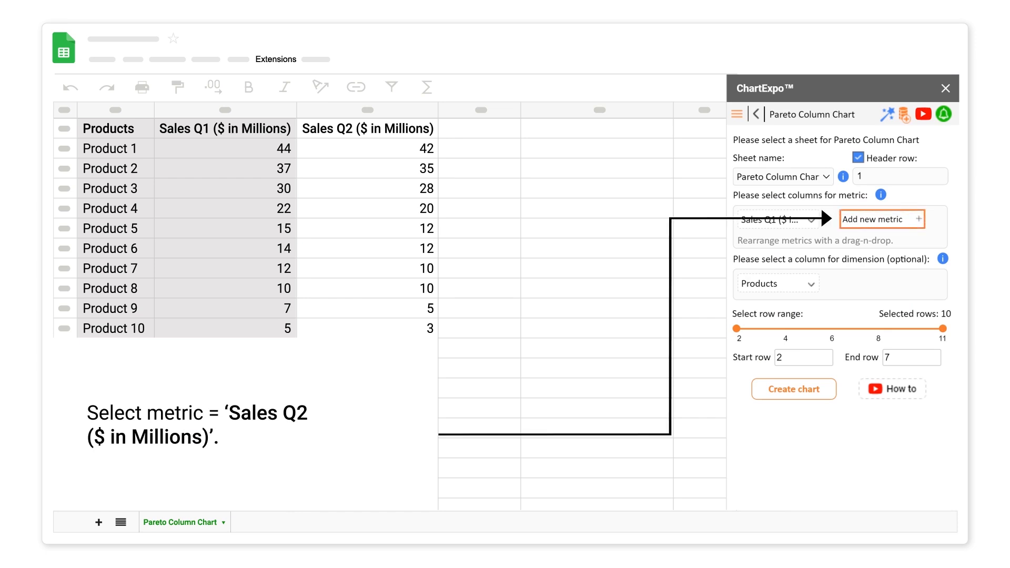
left_click(918, 219)
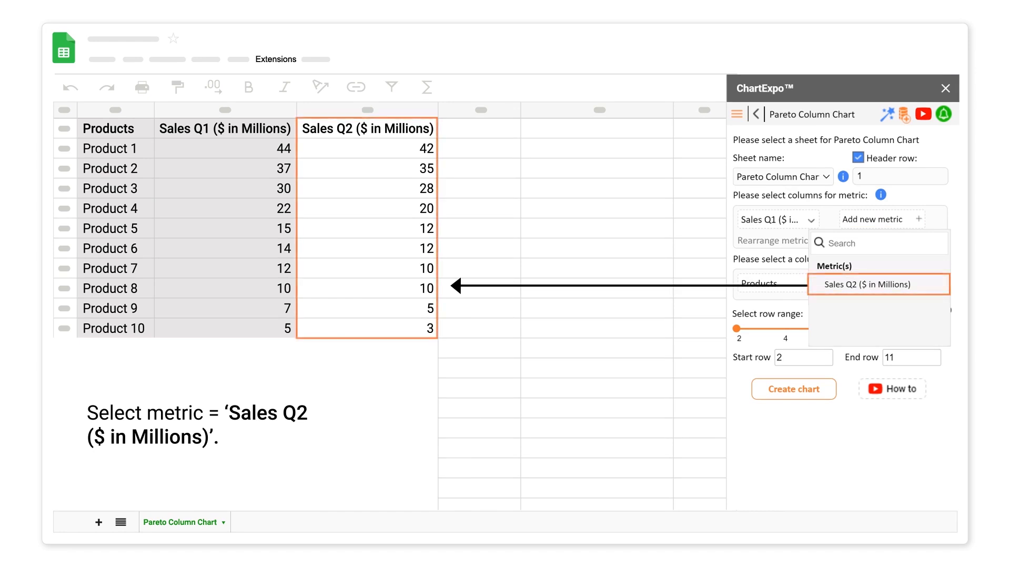
left_click(865, 284)
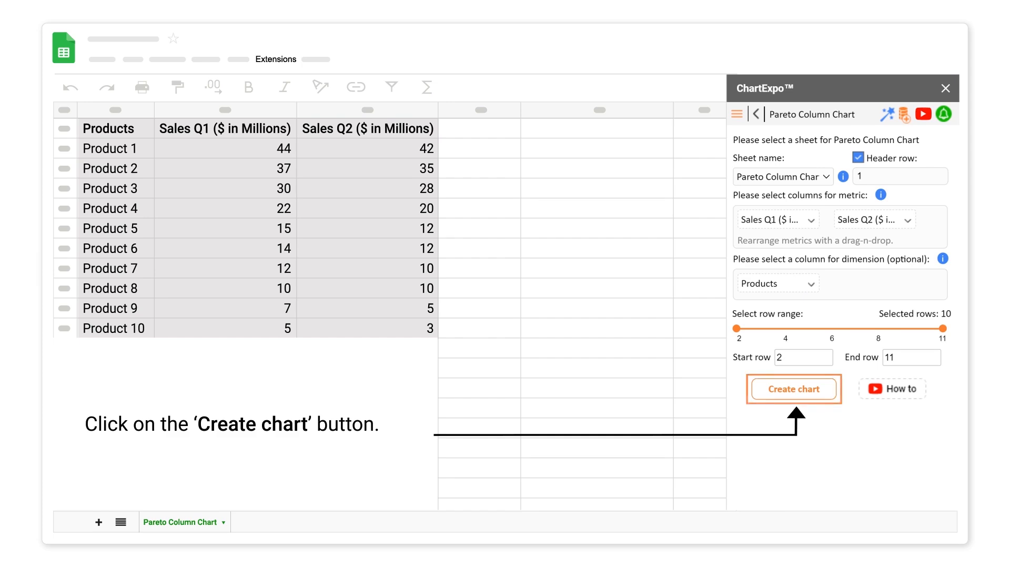
left_click(798, 388)
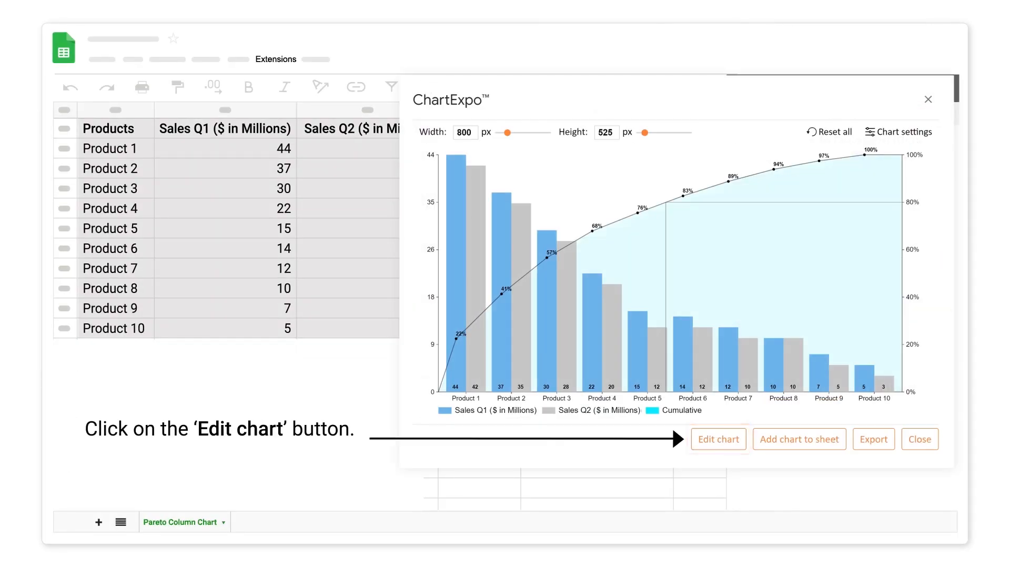
Edit the chart's bar properties so only 6 bars are shown and the remainder is grouped under the label Rest.
left_click(719, 439)
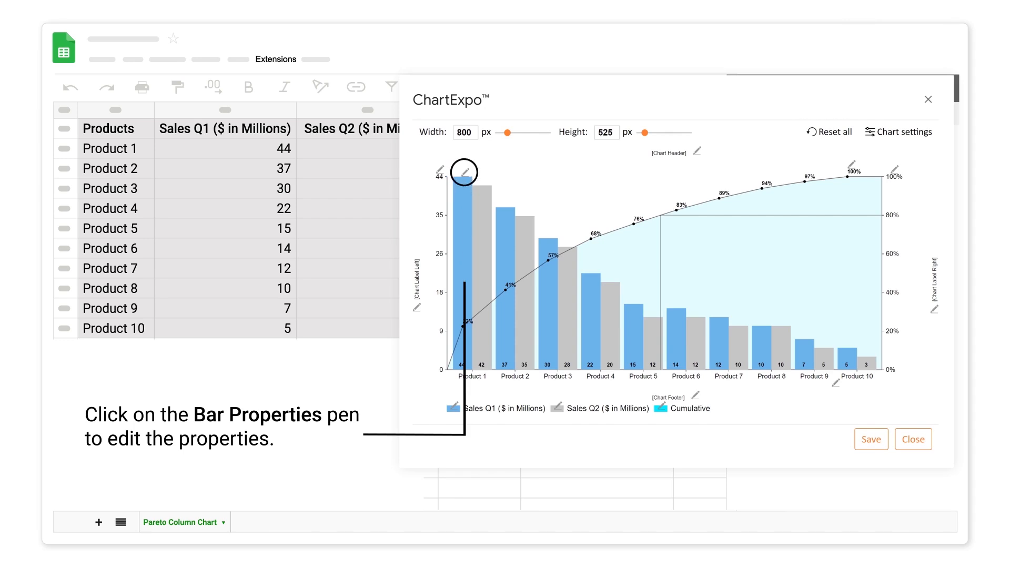
left_click(465, 172)
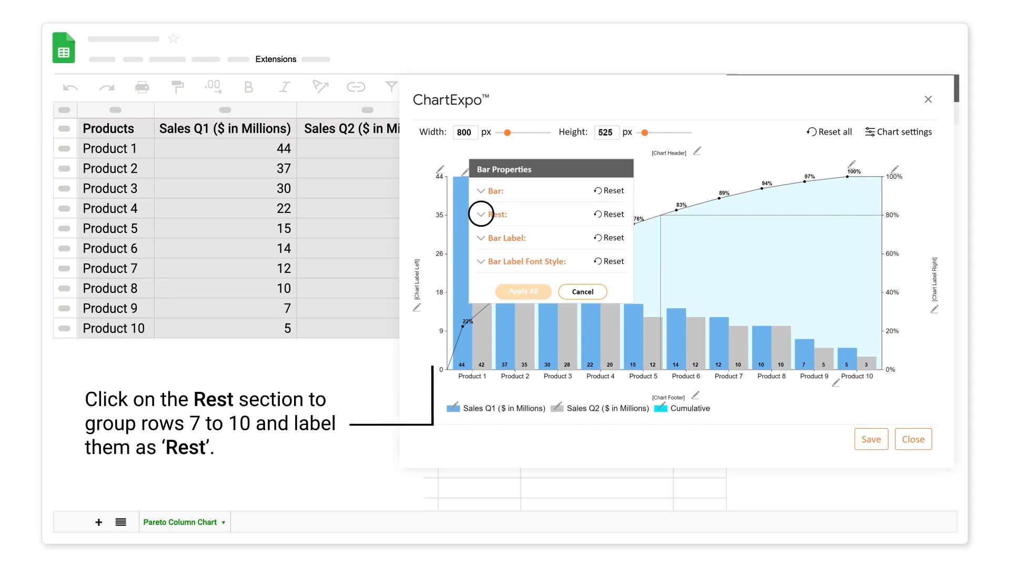
left_click(481, 214)
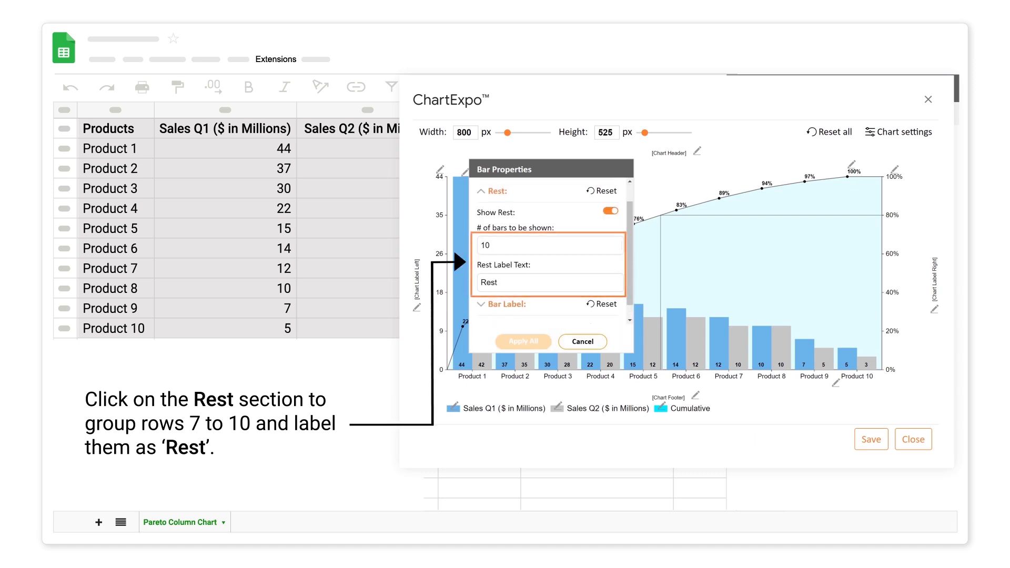
left_click(487, 245)
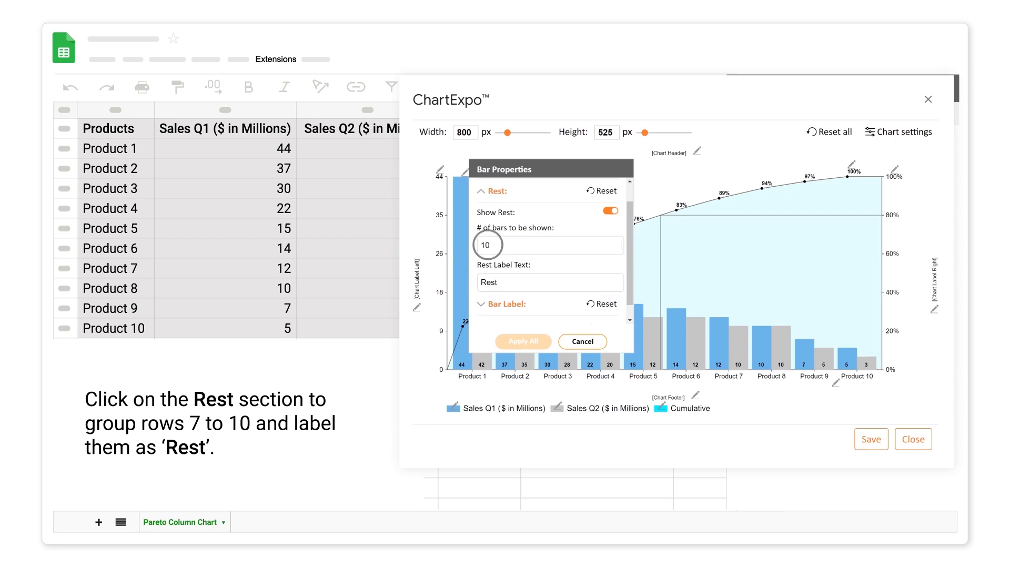
key("BackSpace")
key("BackSpace")
type("6")
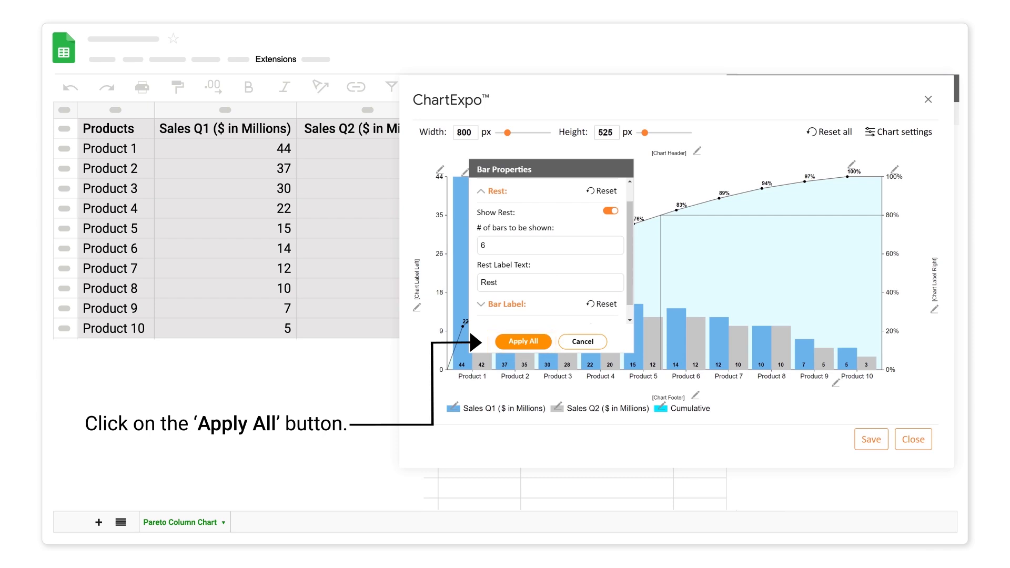
left_click(523, 342)
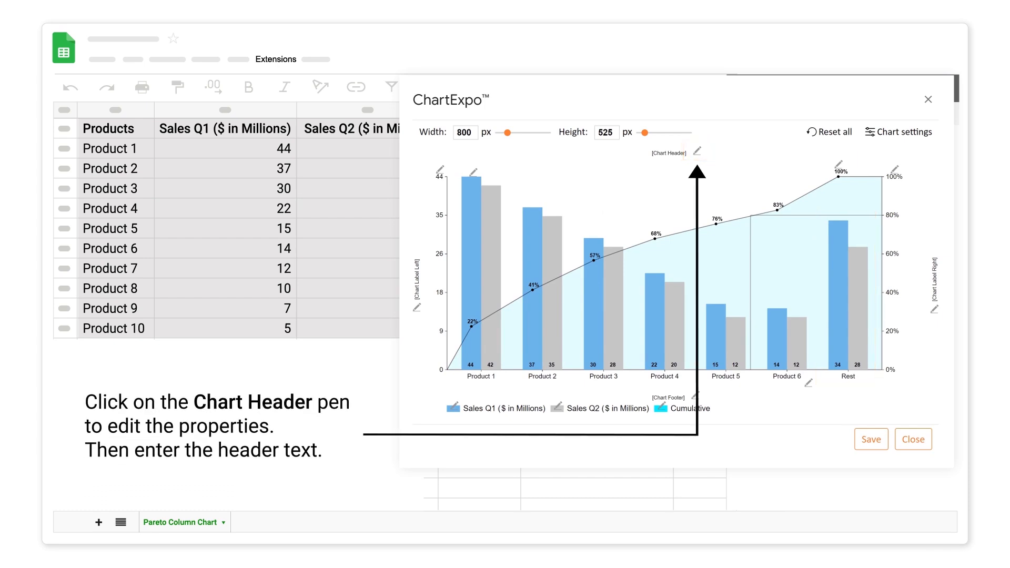
Set the chart header text to "Sales by Products ($ in Millions)" and apply it.
left_click(697, 151)
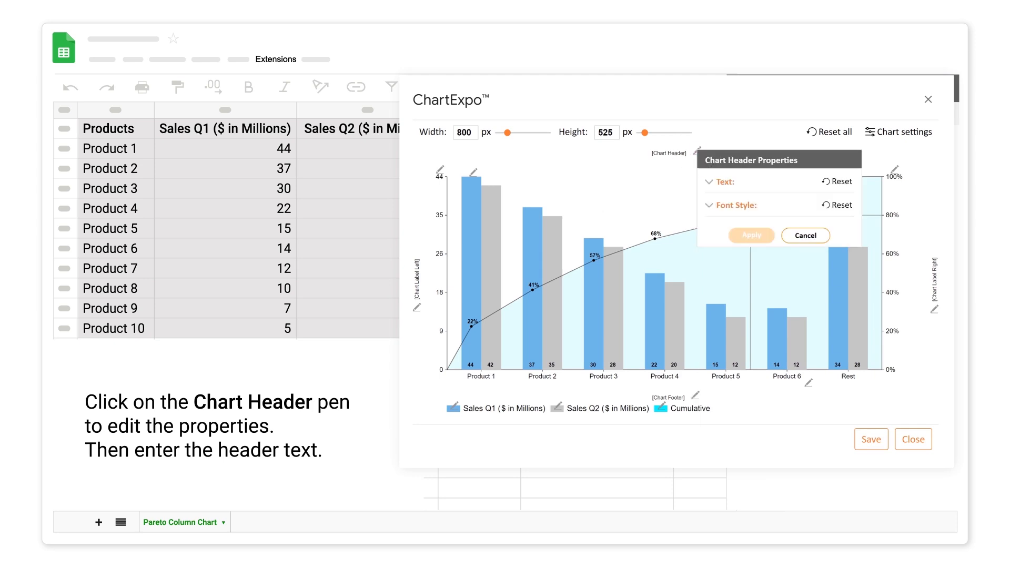
left_click(709, 181)
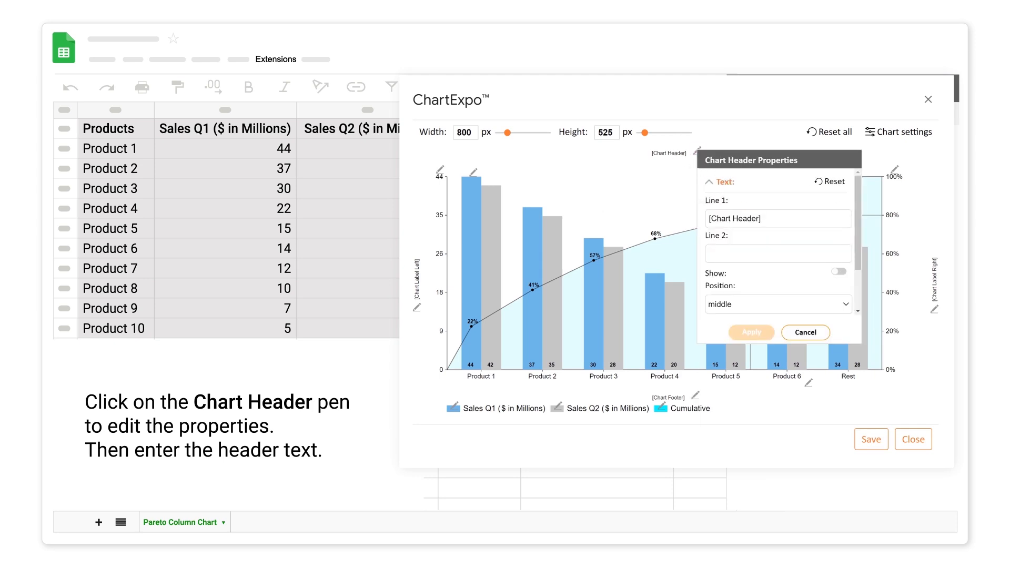
left_click(720, 219)
type("Sales by Products ($ in Millions)")
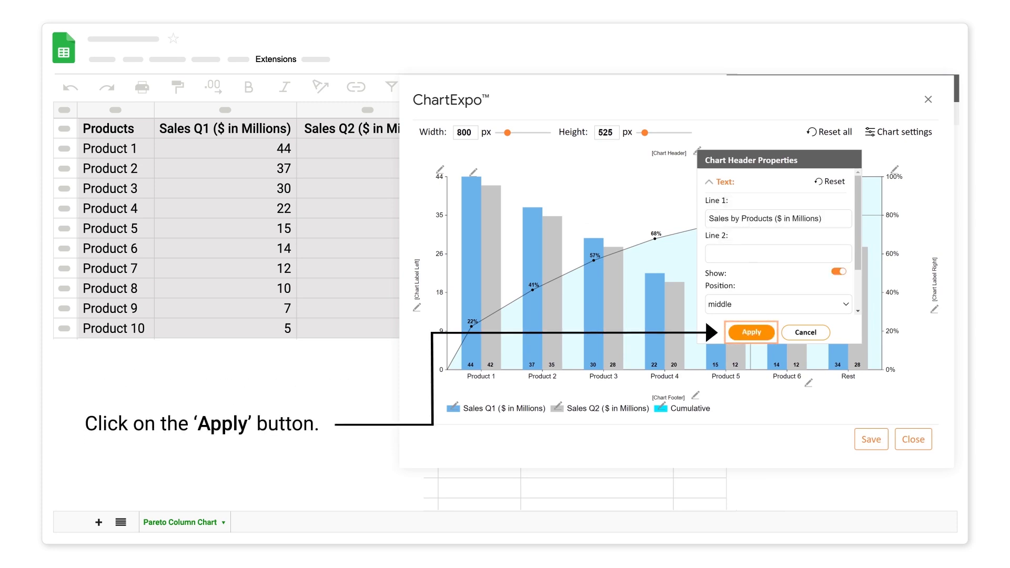
left_click(751, 332)
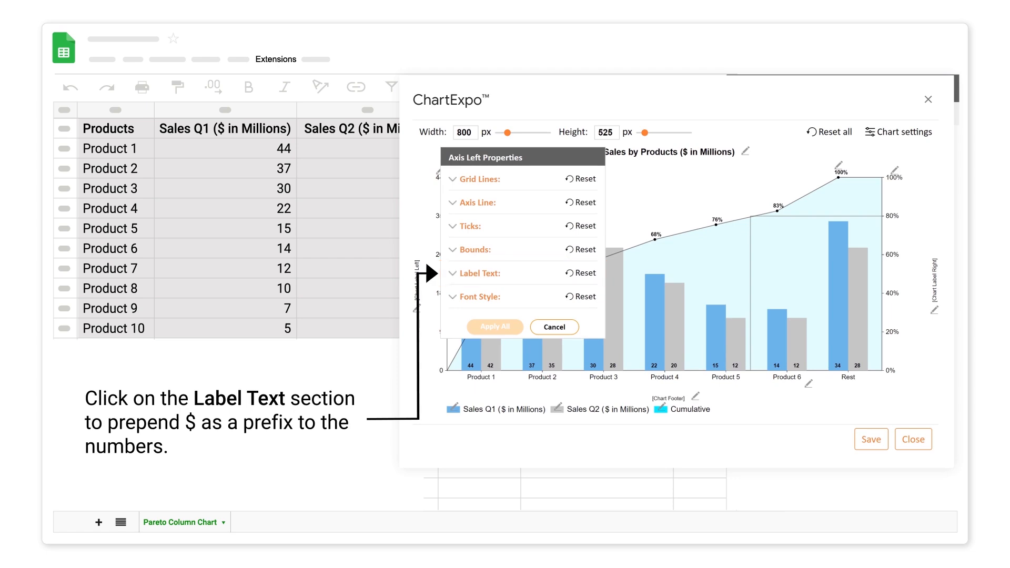
Add a "$" prefix to the left axis label text and apply it.
left_click(452, 273)
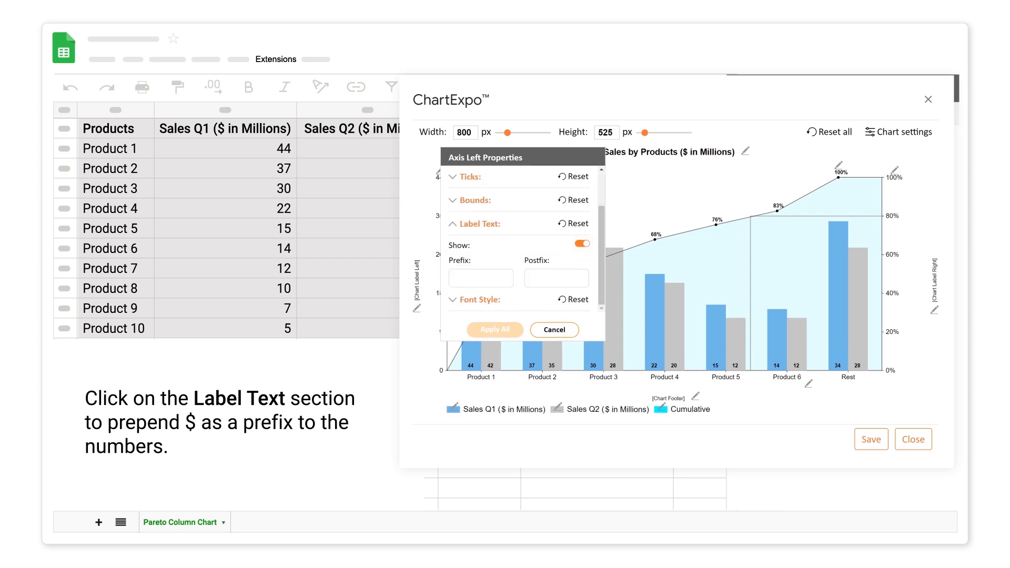
left_click(458, 278)
type("$")
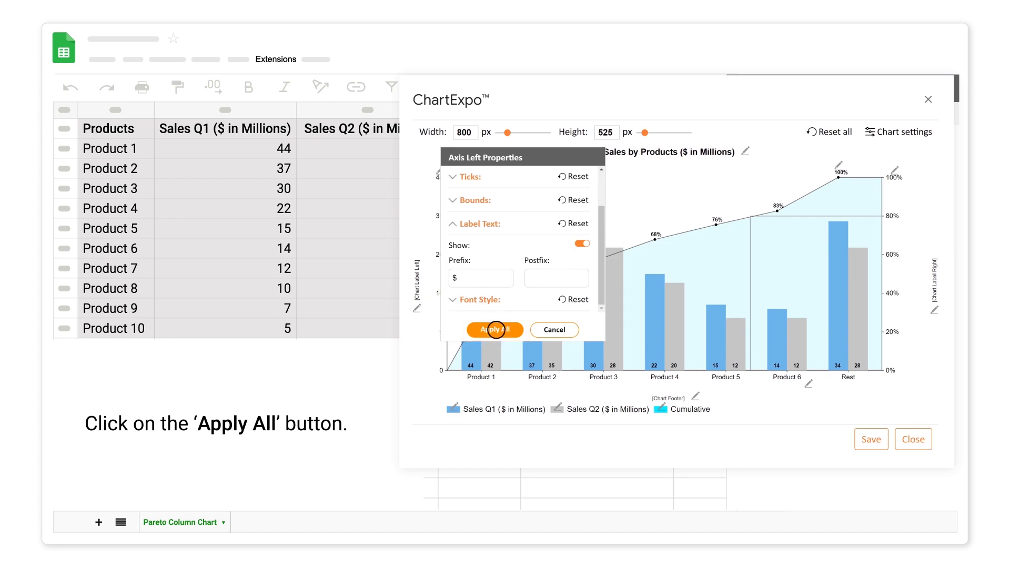
left_click(494, 330)
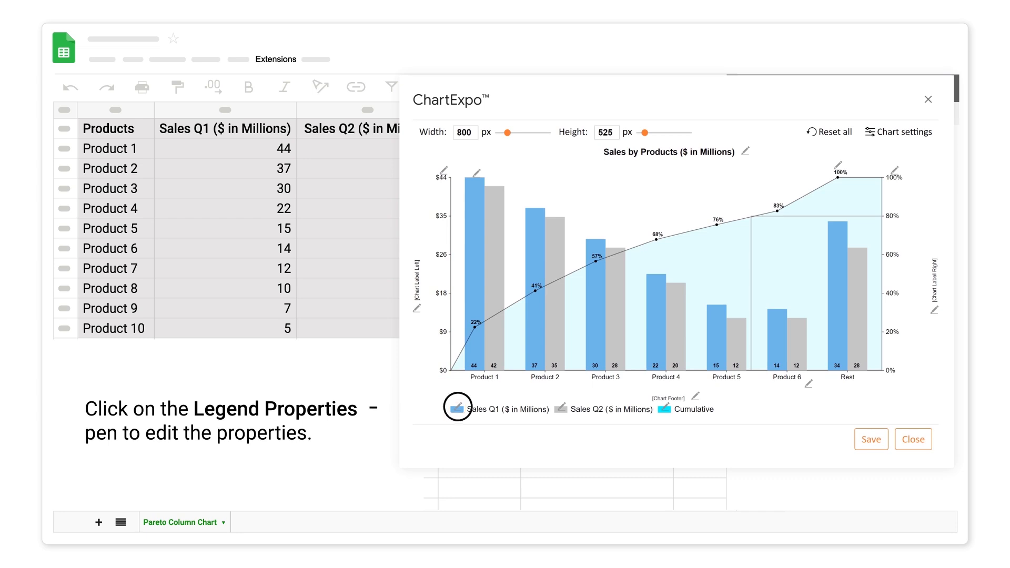
Change the legend's box color to #ffb028, apply it, and save the chart.
left_click(457, 406)
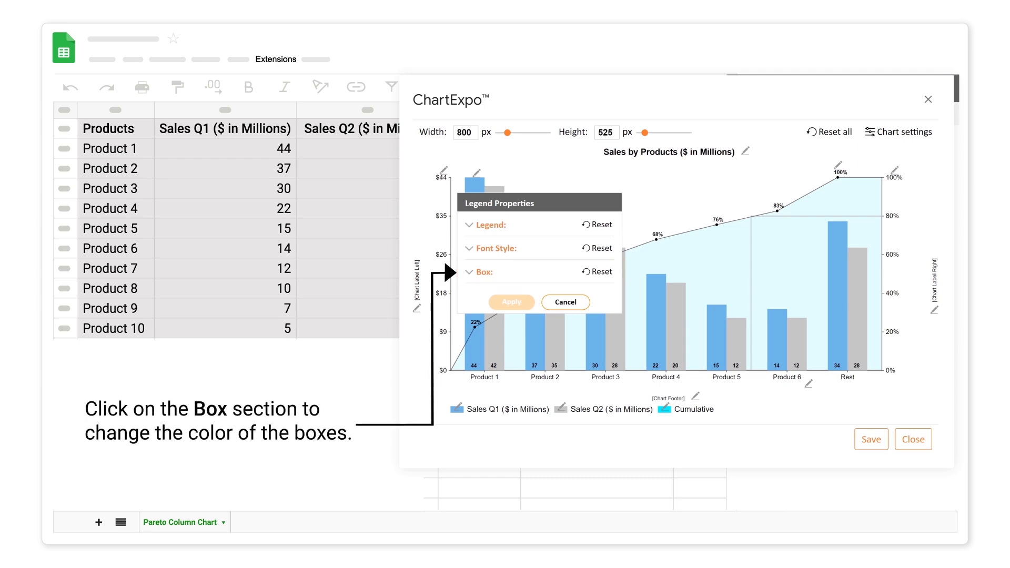
left_click(469, 271)
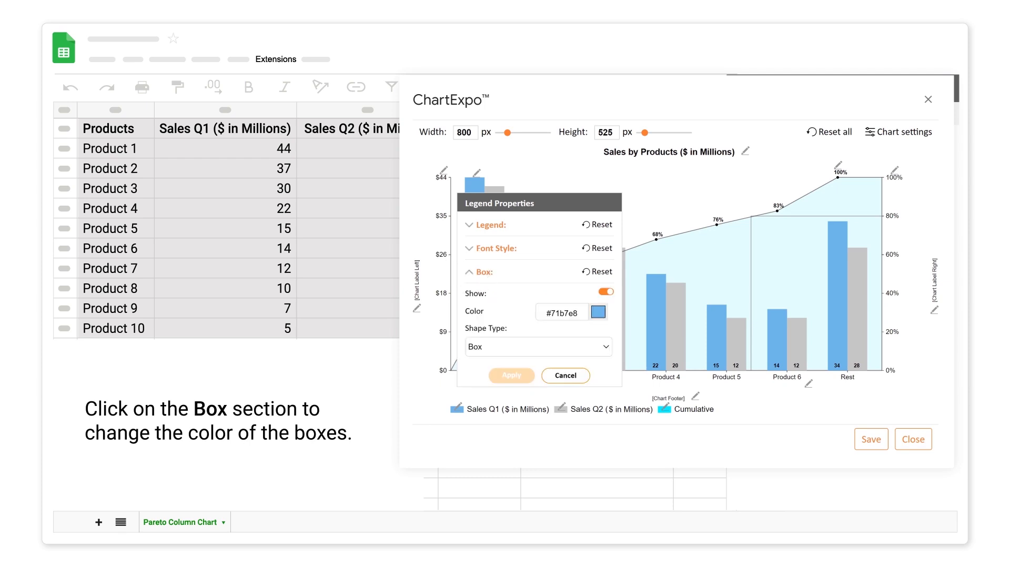
left_click(598, 312)
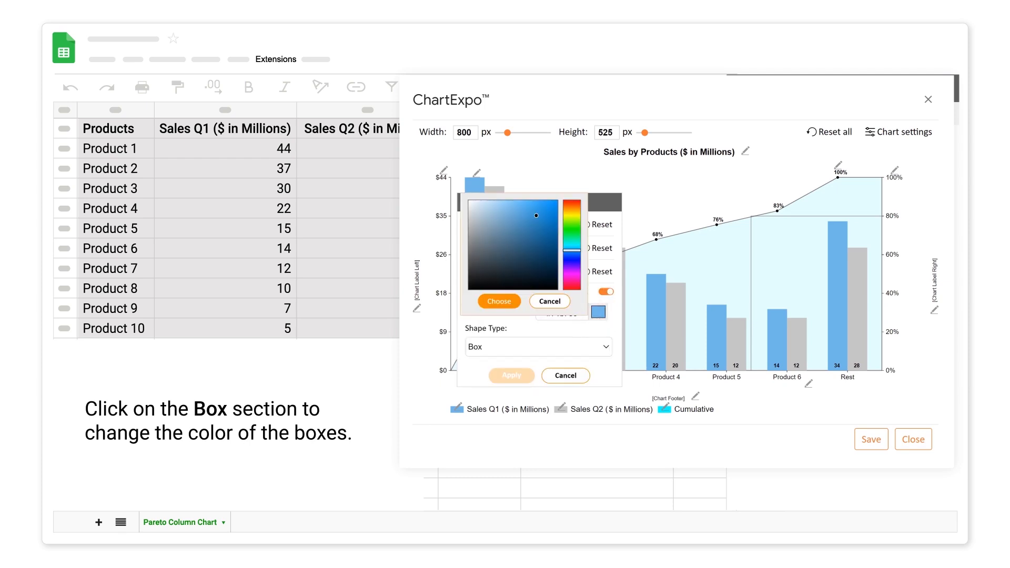
left_click(572, 205)
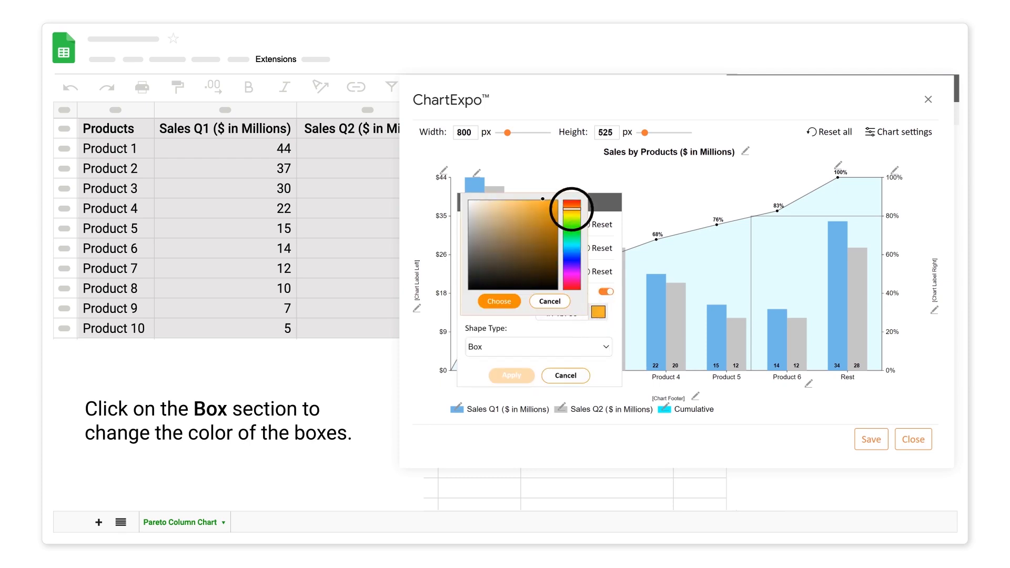
left_click(499, 301)
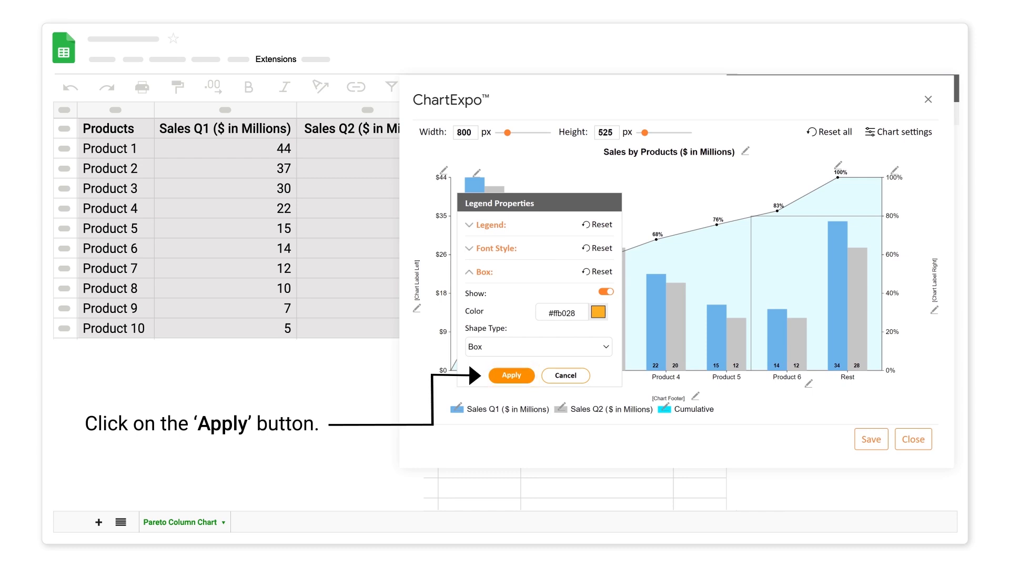
left_click(511, 375)
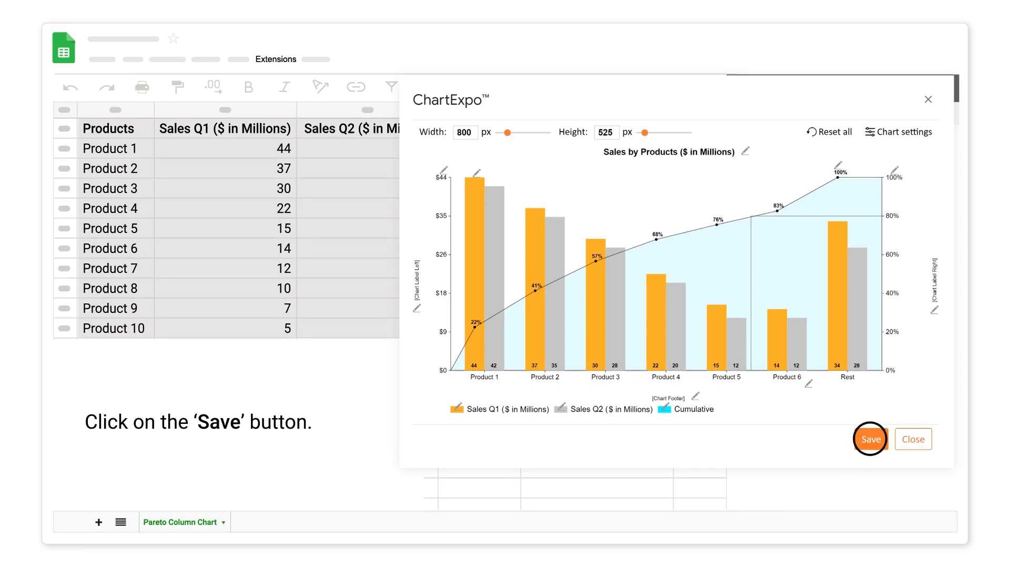
left_click(870, 439)
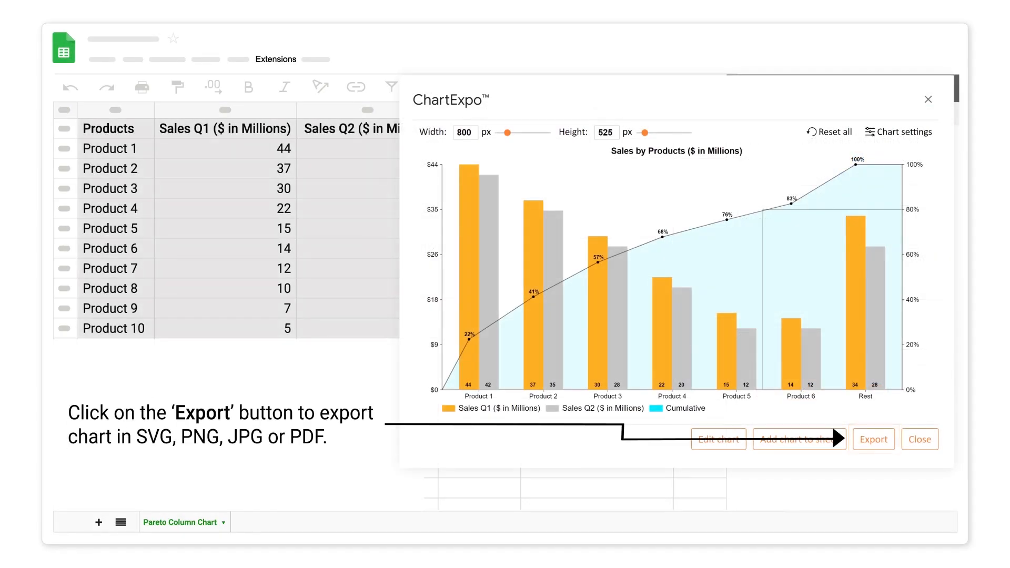
Export the chart as a JPG and add the chart image to the sheet.
left_click(873, 440)
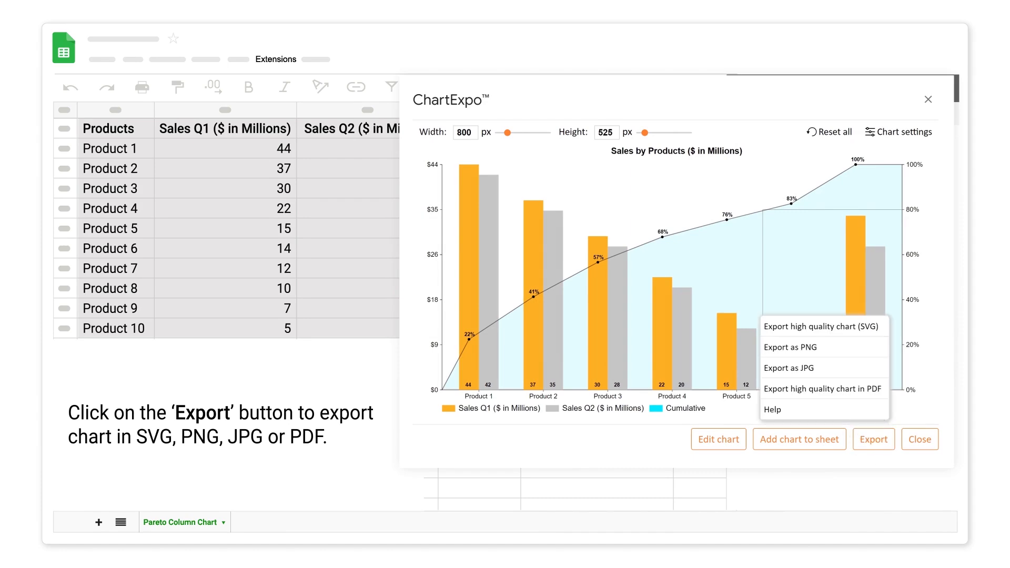
left_click(811, 368)
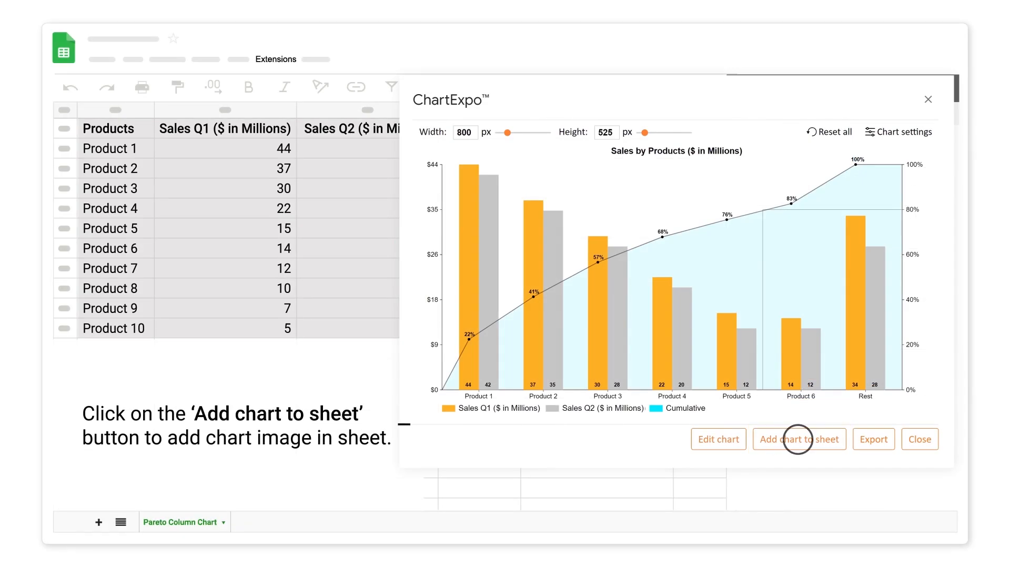
left_click(797, 439)
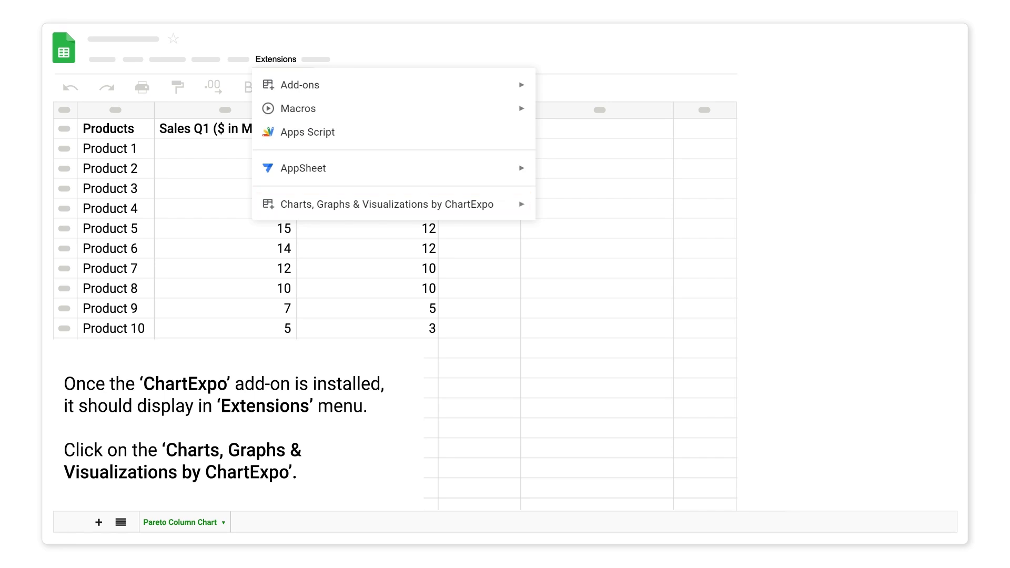
Open the ChartExpo add-on from Extensions and start adding a new chart.
left_click(518, 203)
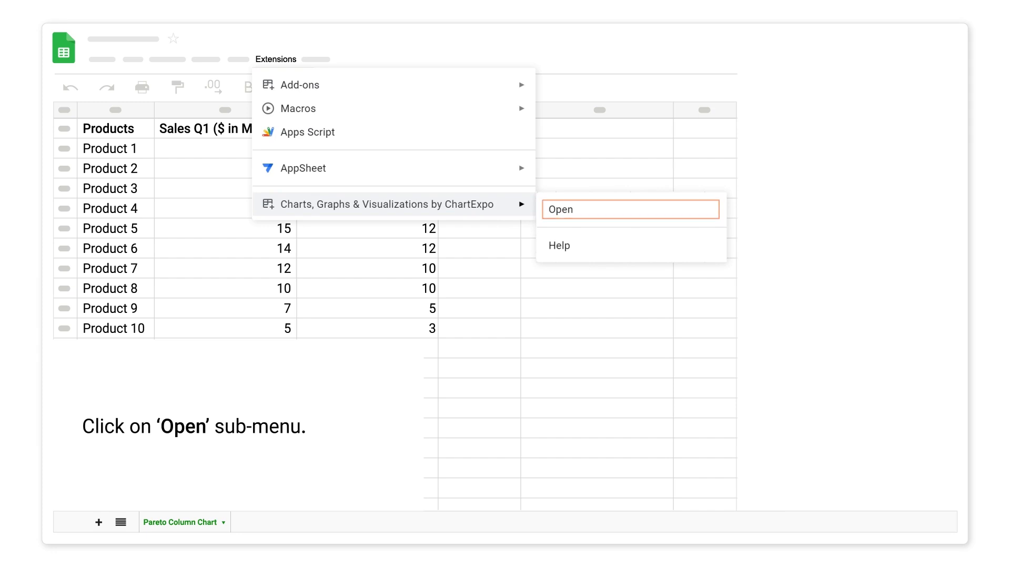
left_click(572, 209)
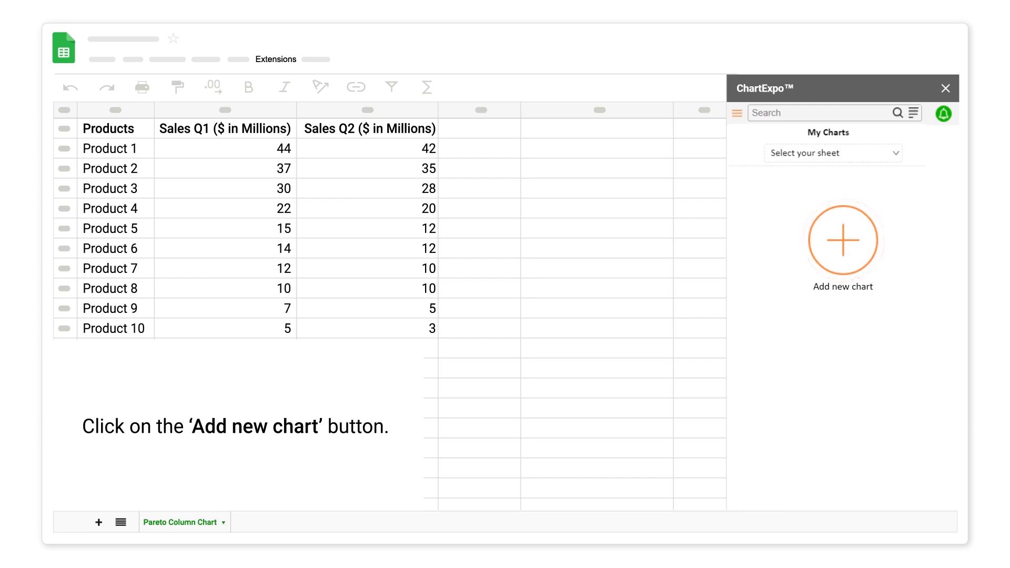
left_click(842, 241)
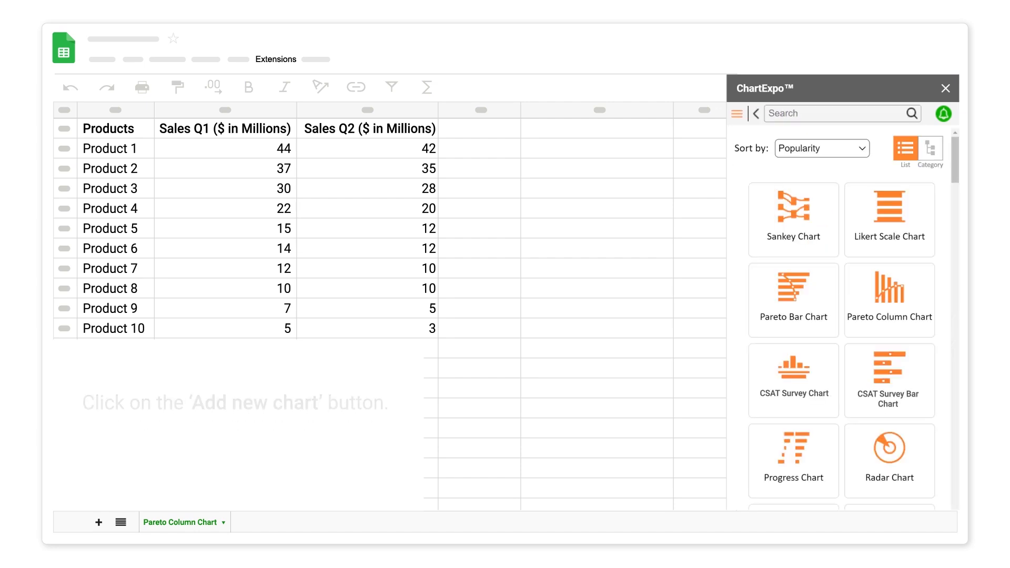